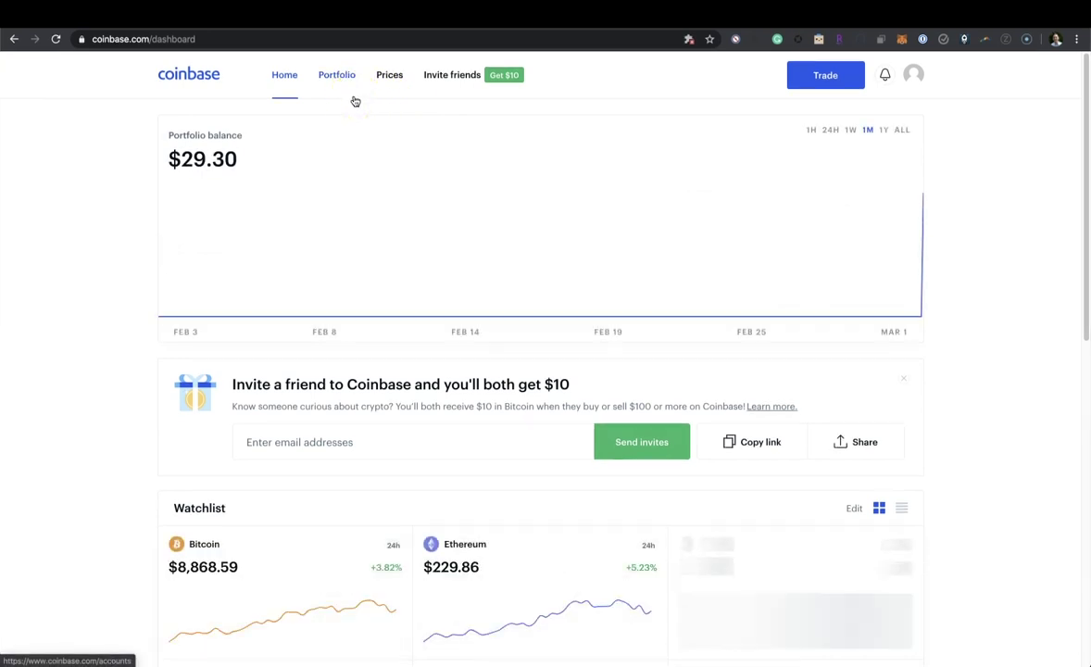
Step: From Portfolio, open the 0x (ZRX) wallet holding 100 ZRX
click(353, 93)
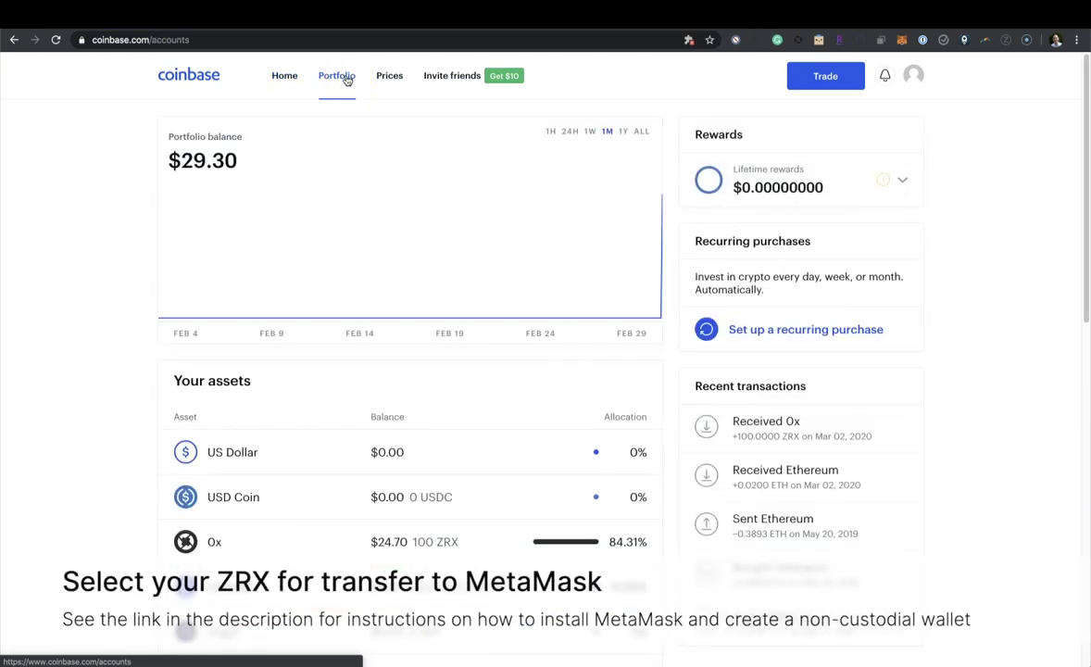
click(486, 545)
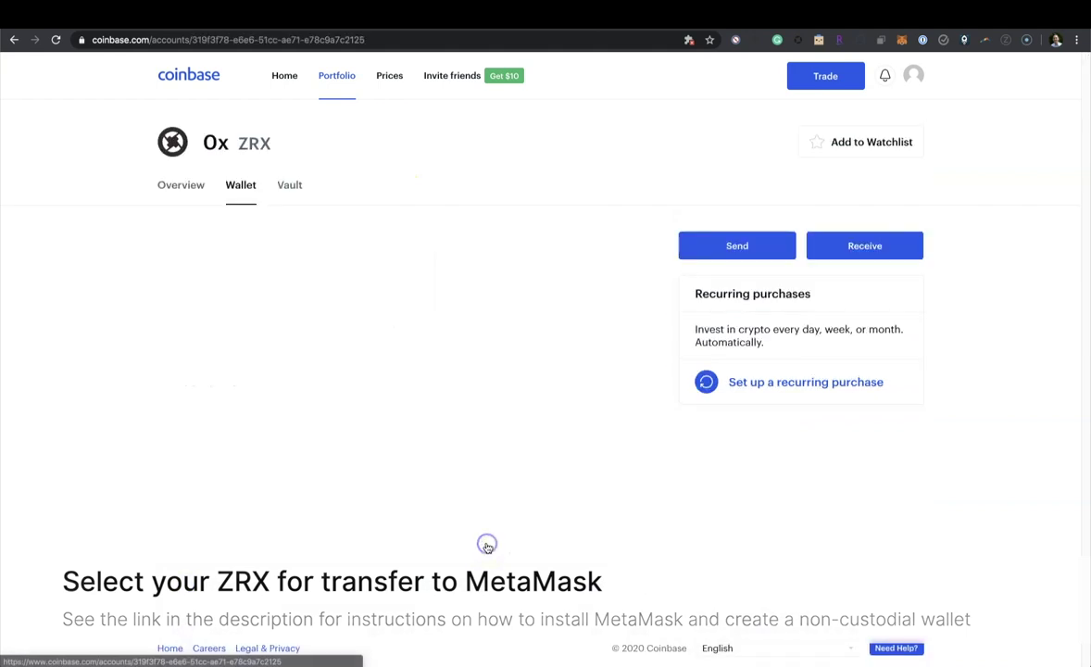
Step: Fill a 30 ZRX send to the copied MetaMask address and continue to confirmation
click(774, 252)
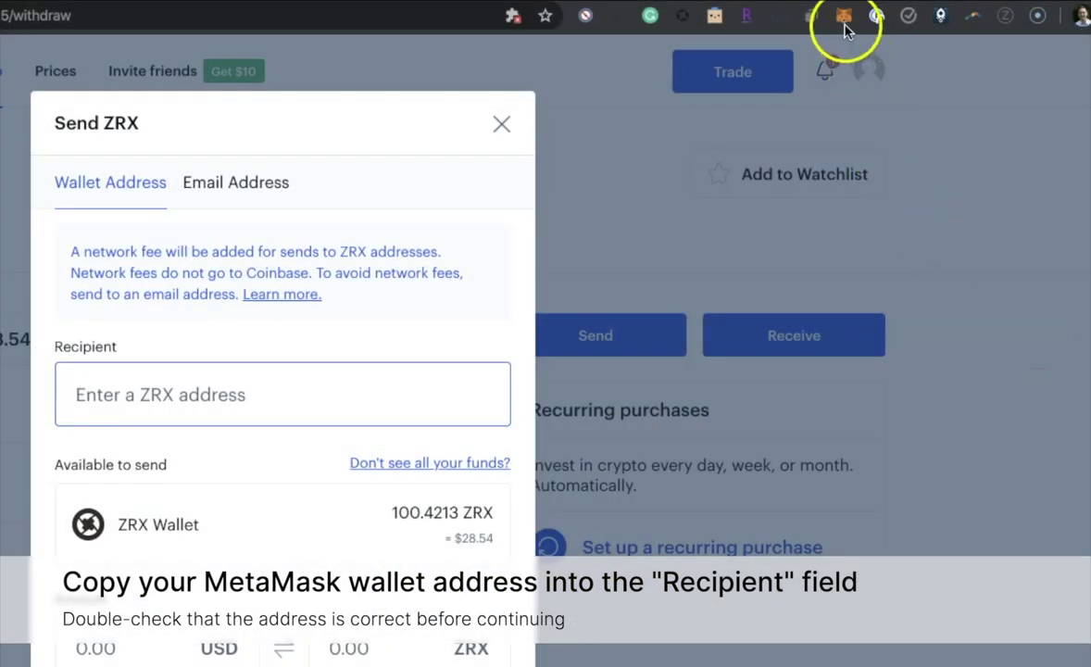
click(843, 17)
click(748, 141)
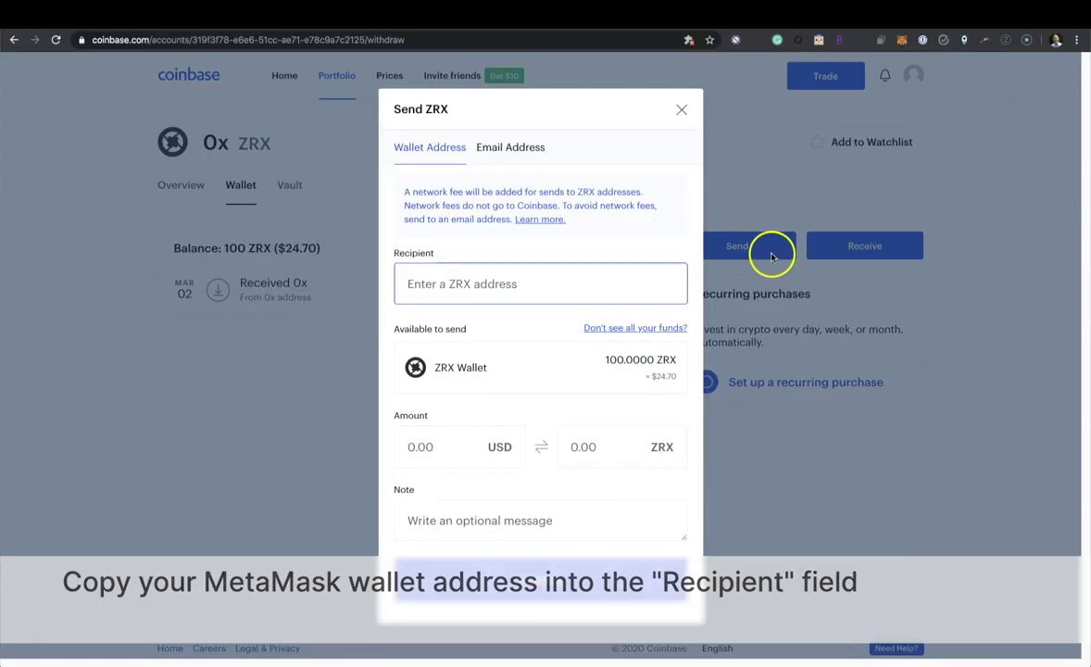
click(641, 274)
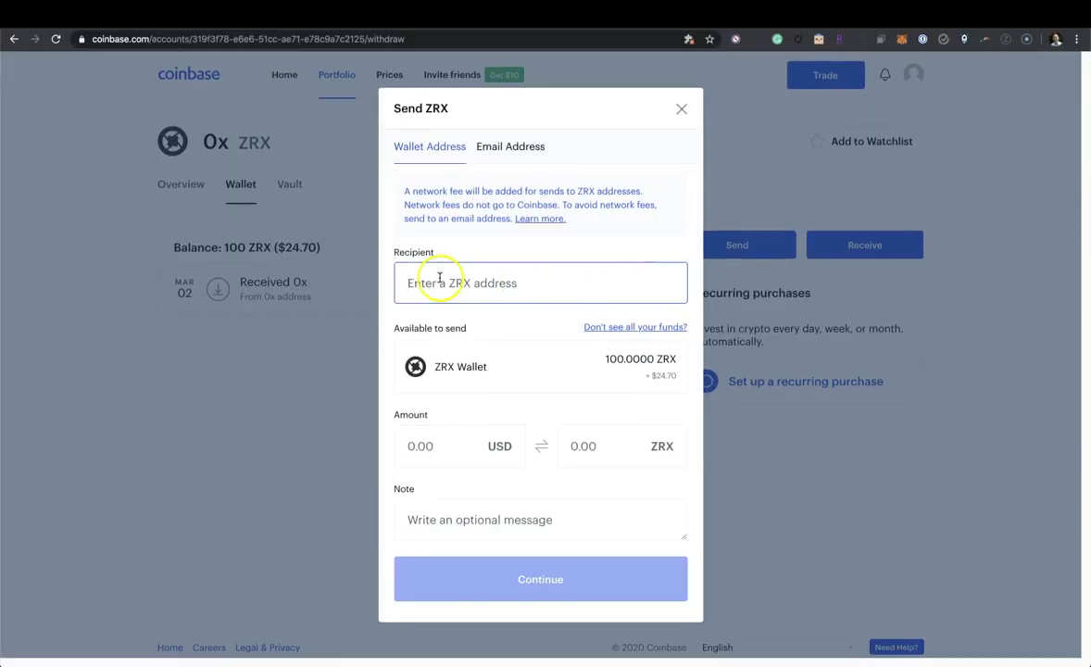
key(super+v)
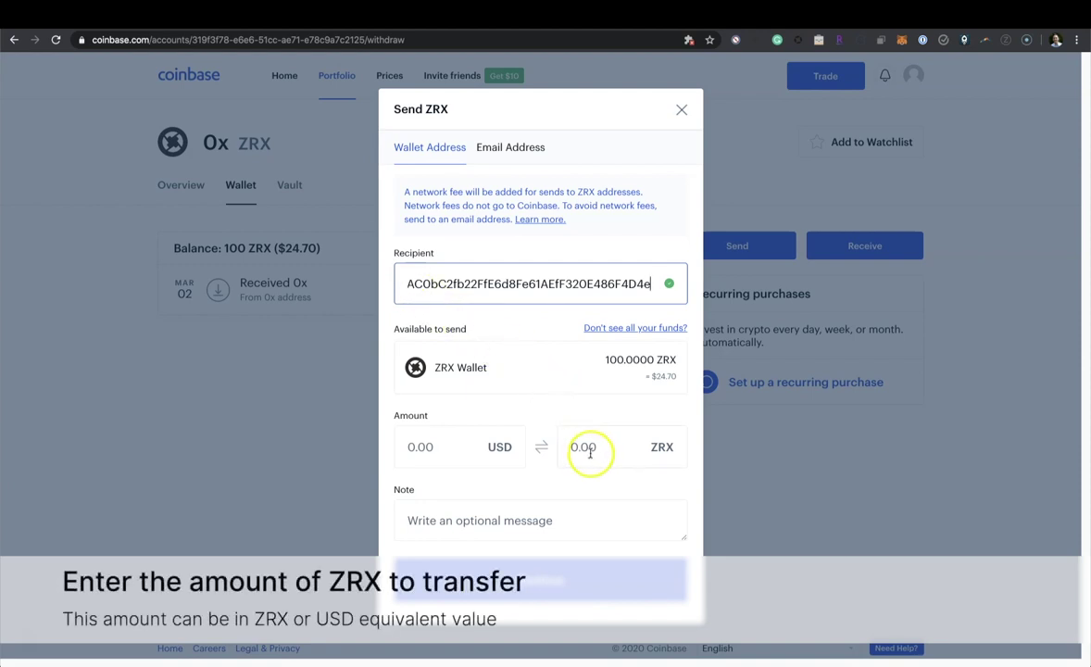
click(579, 445)
text(30)
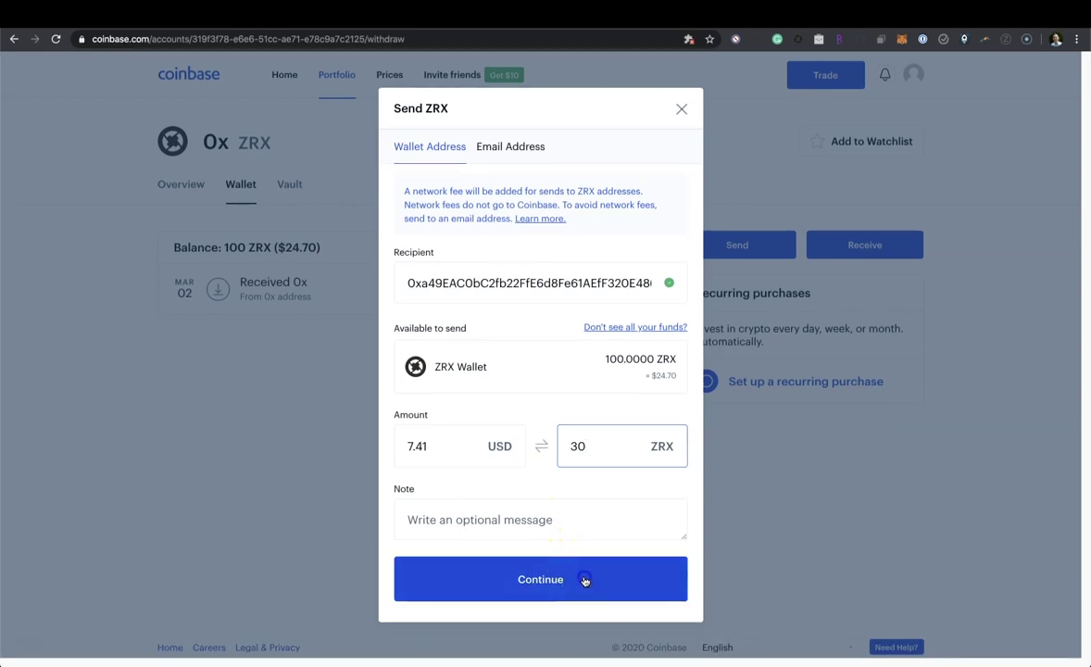
click(584, 580)
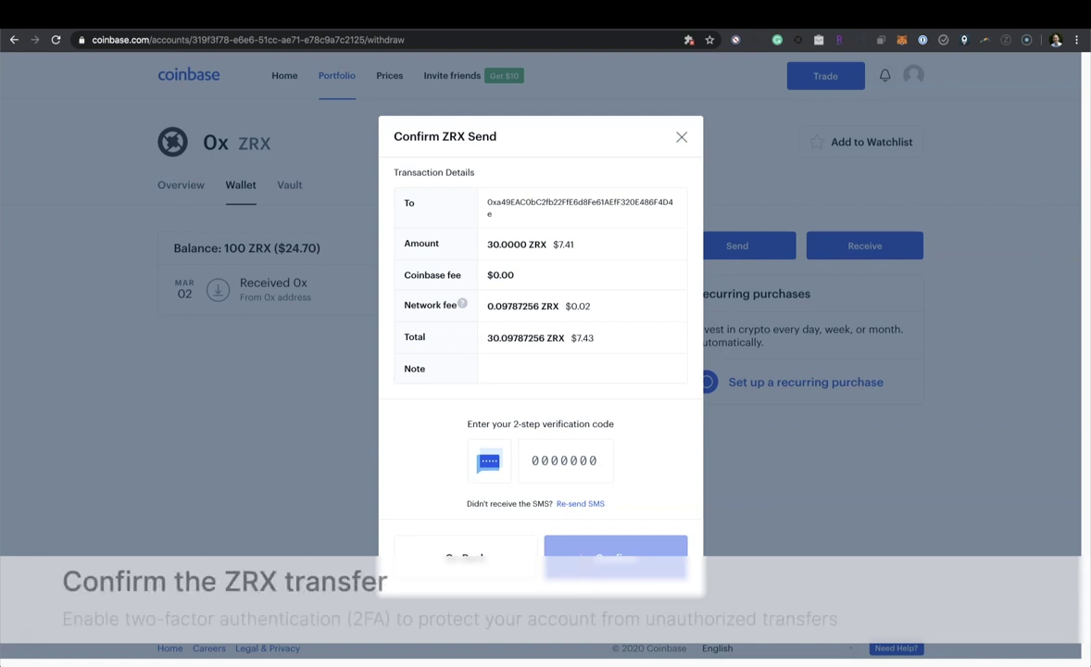
Step: Enter the 2-step verification code, confirm the 30 ZRX send, and refresh the wallet
click(567, 462)
click(663, 577)
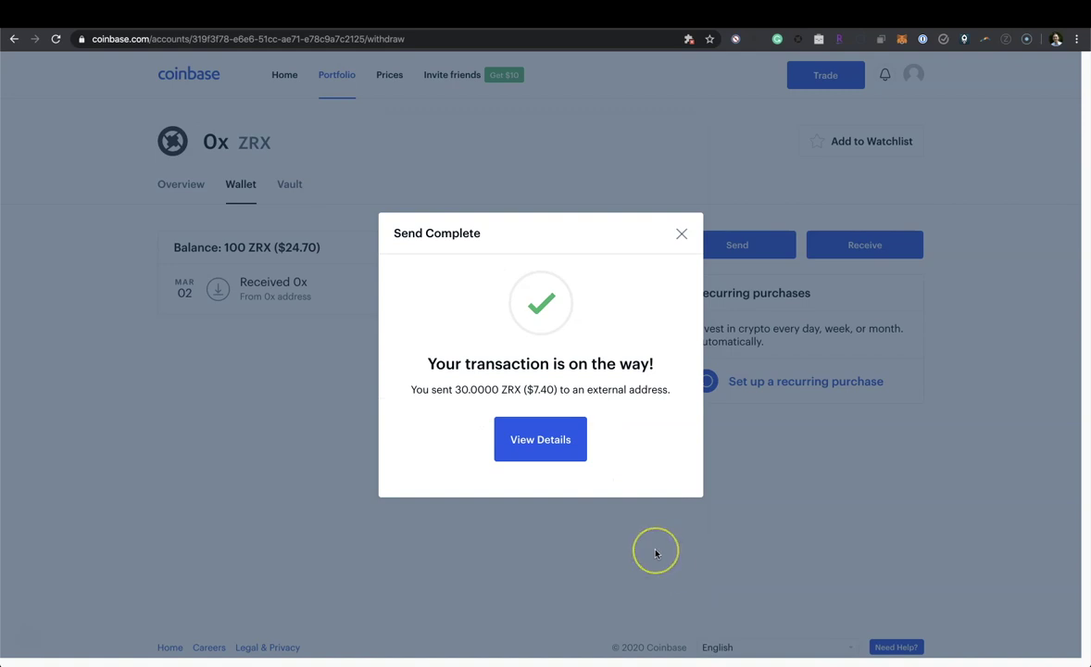
click(572, 451)
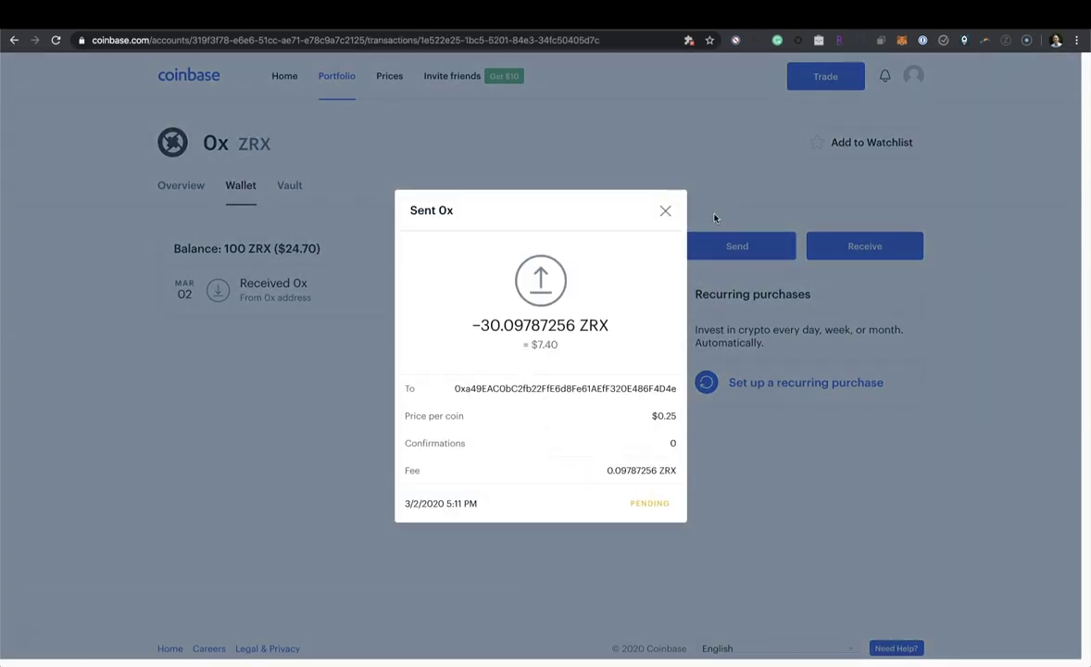
click(665, 210)
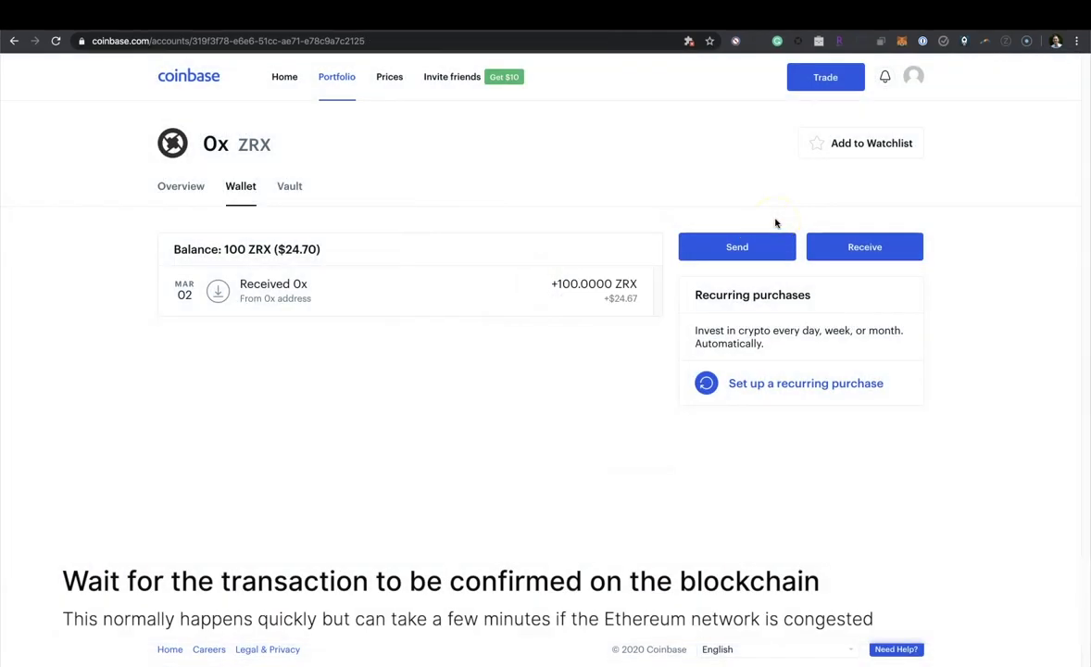
click(55, 41)
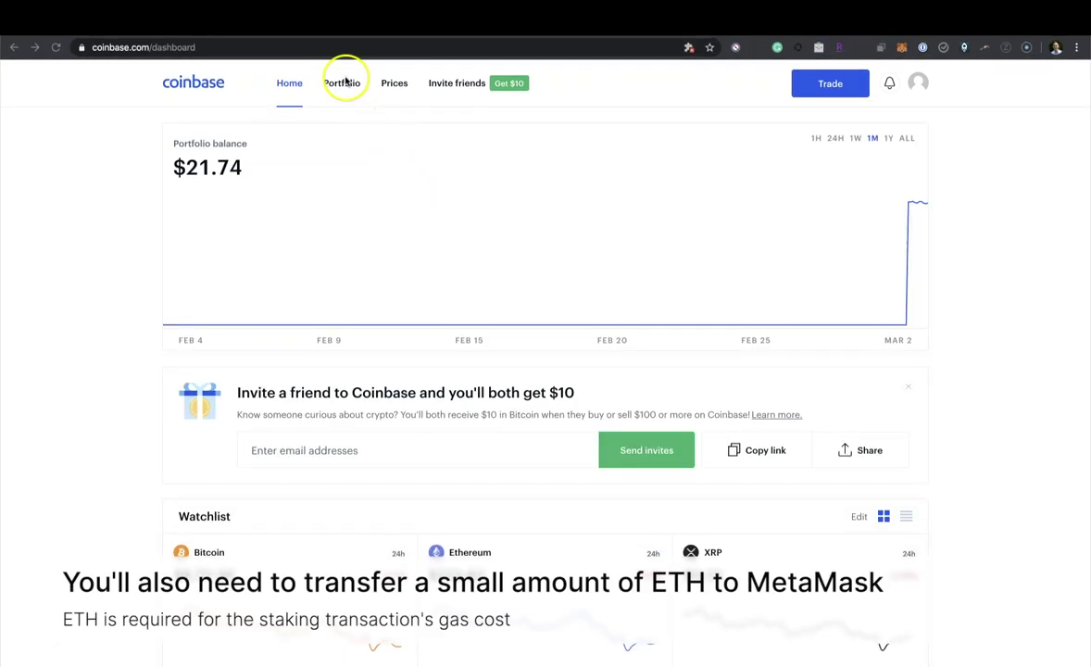
Step: Open the Ethereum wallet (0.02 ETH) from Portfolio and start a new ETH send
click(348, 83)
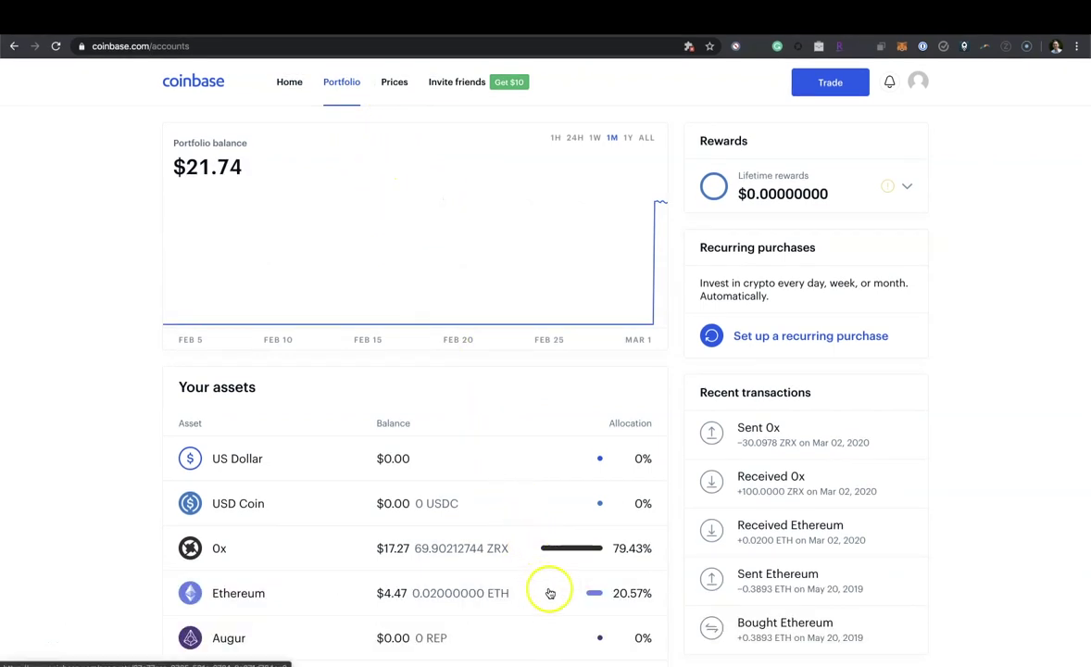
click(550, 593)
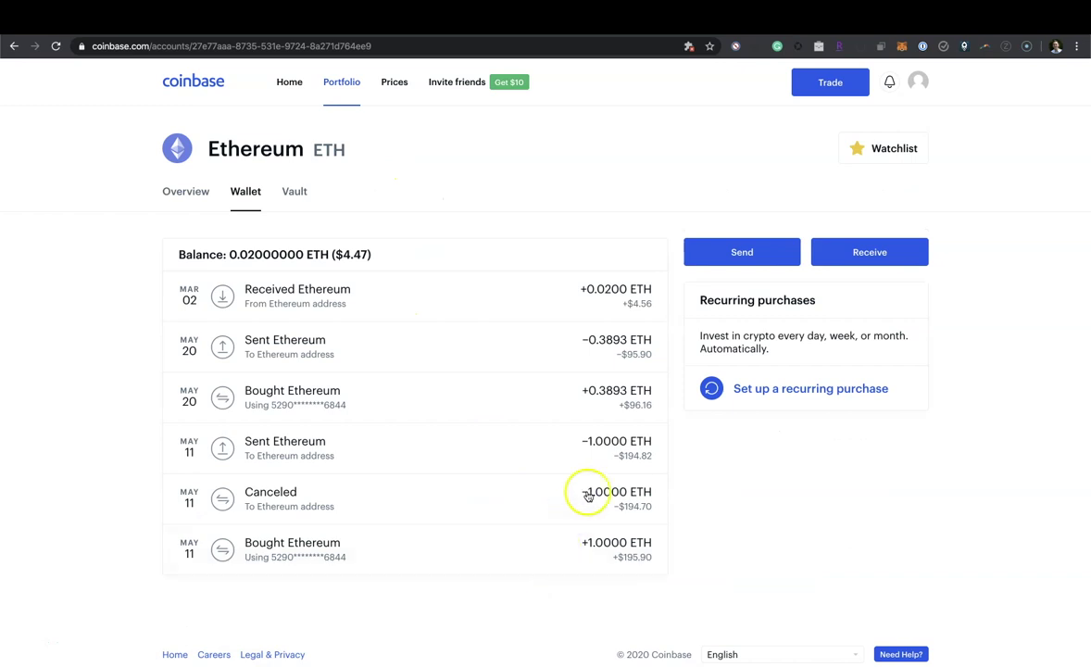
click(765, 257)
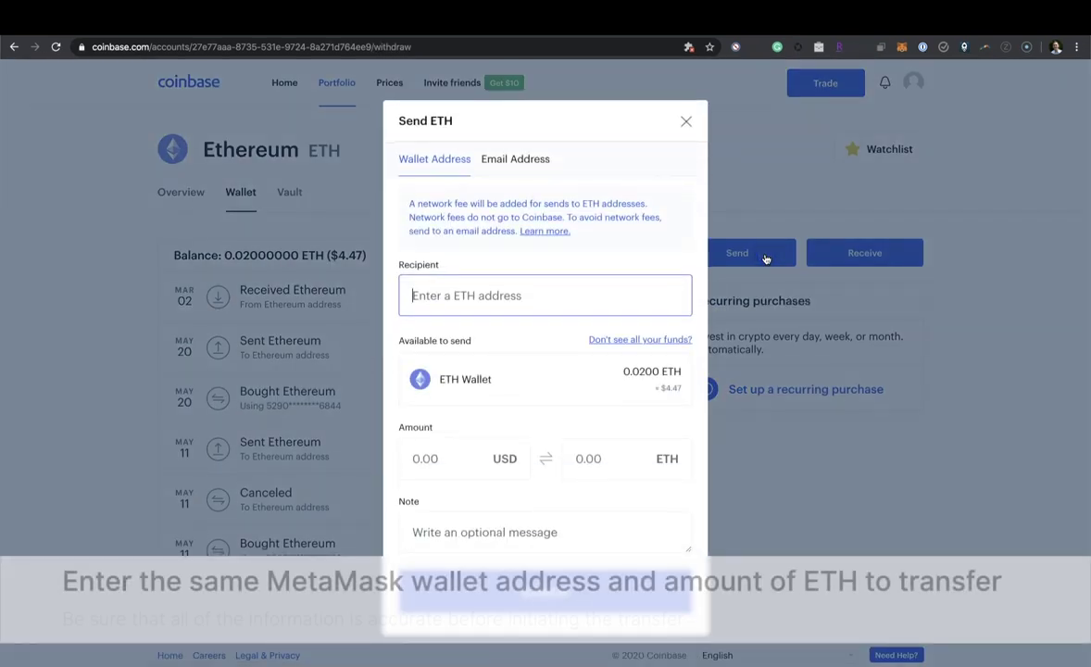
Step: Fill the ETH send with the MetaMask address and $2 (0.00894274 ETH), then continue
key(ctrl+v)
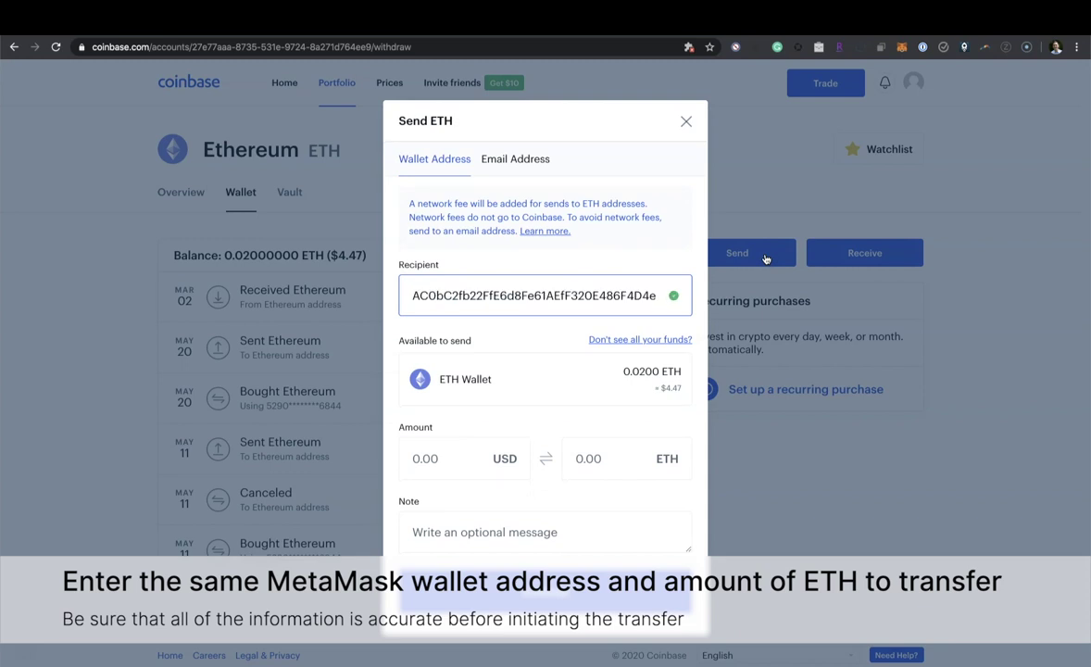
click(487, 460)
text(2)
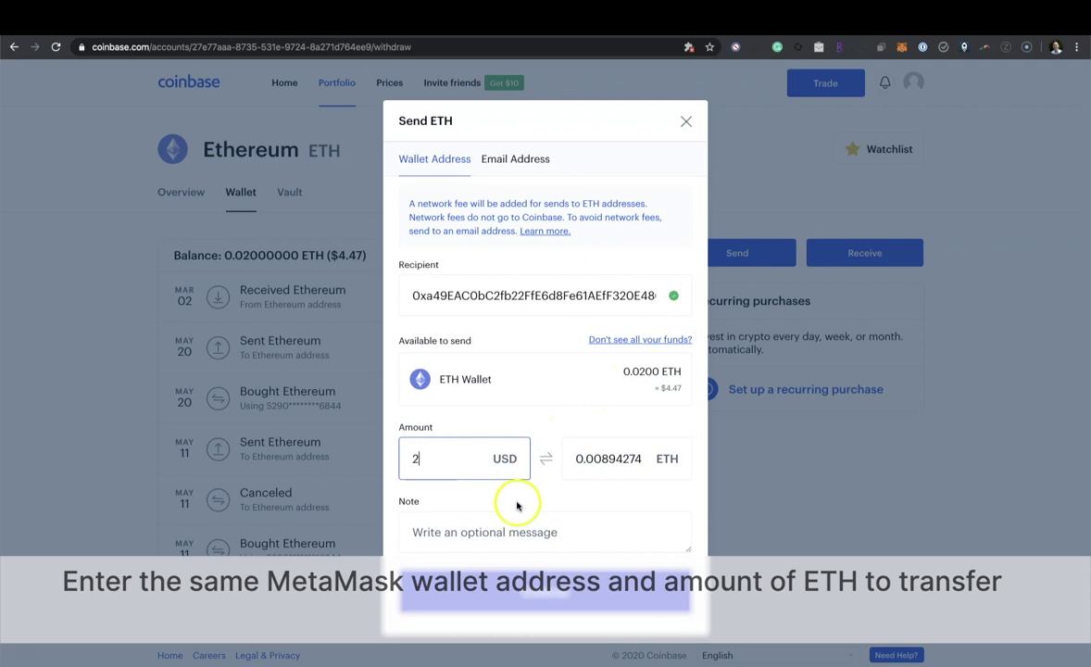
click(596, 608)
click(652, 484)
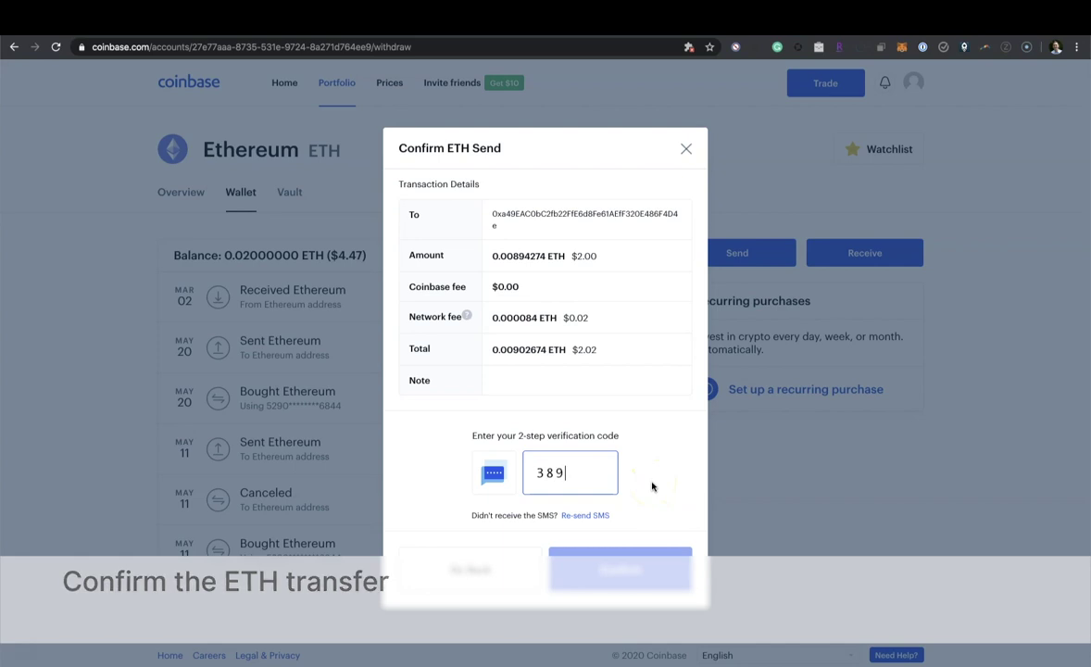
Step: Enter the verification code and confirm the $2.00 ETH send
click(655, 540)
click(662, 566)
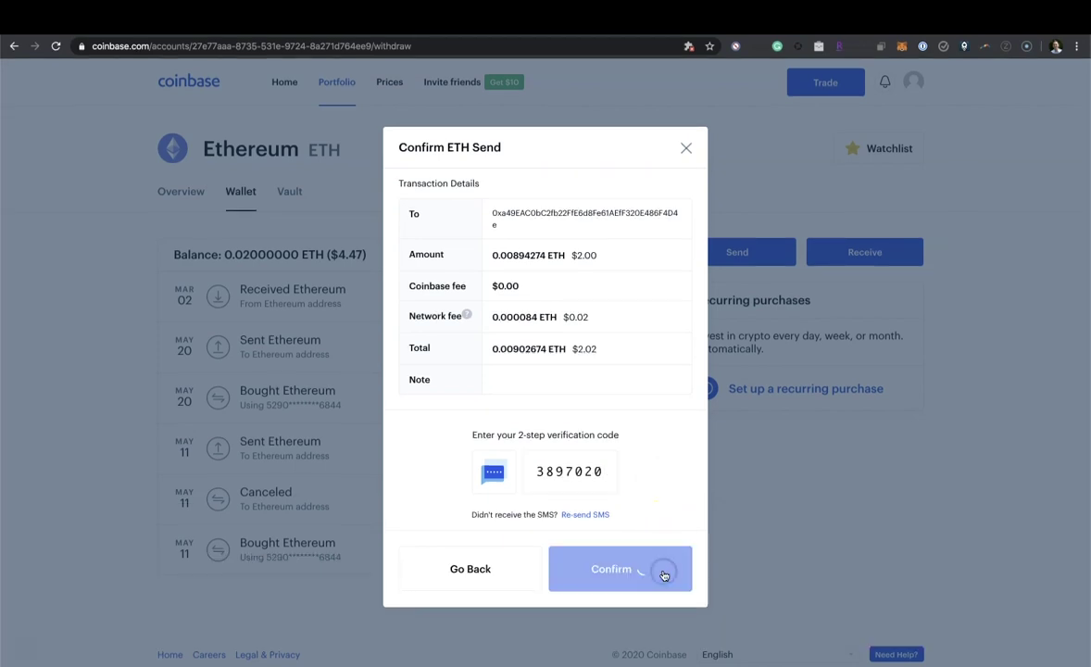
Step: Check the sent transaction's details, then reload the wallet to show it pending
click(583, 461)
click(669, 221)
click(255, 129)
click(55, 47)
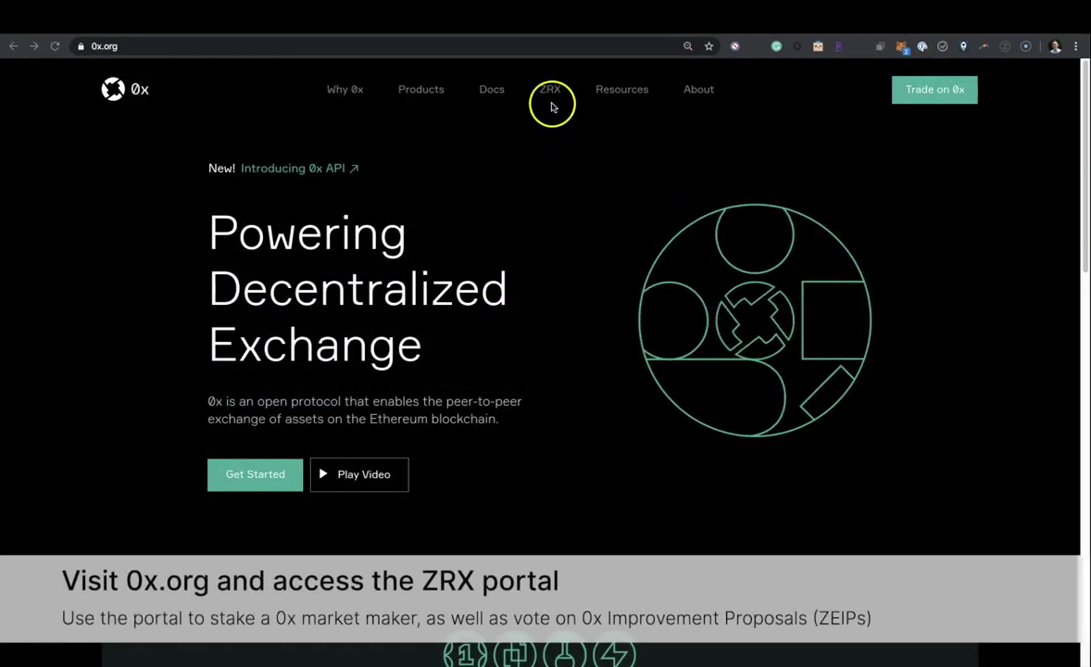
Step: Connect MetaMask to the 0x ZRX staking page, unlocking it with the account password
click(555, 91)
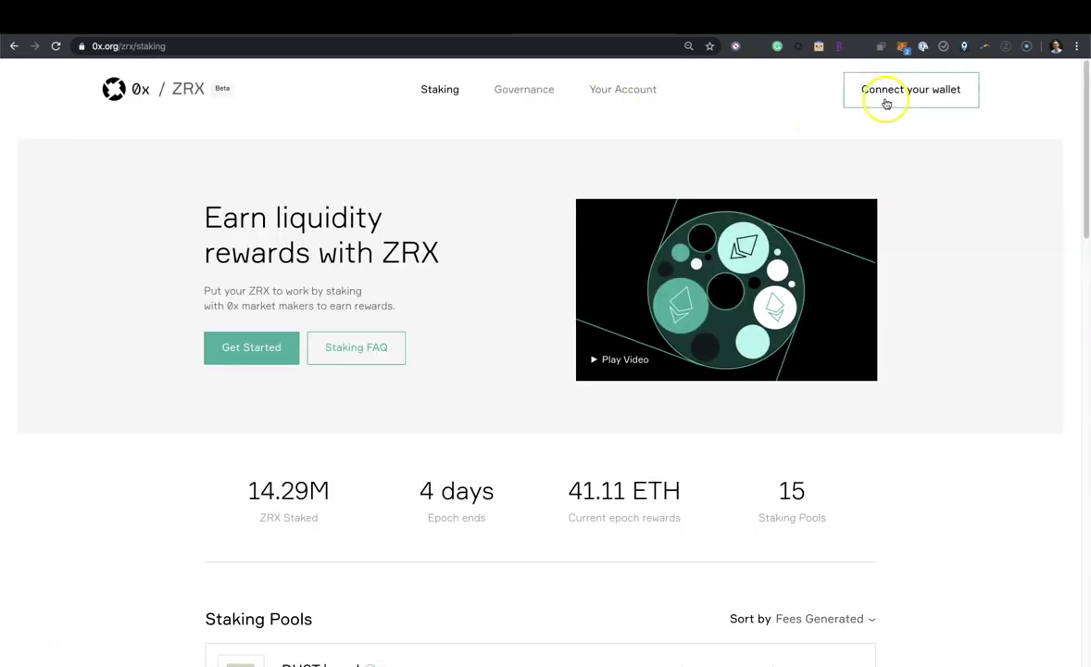
click(887, 98)
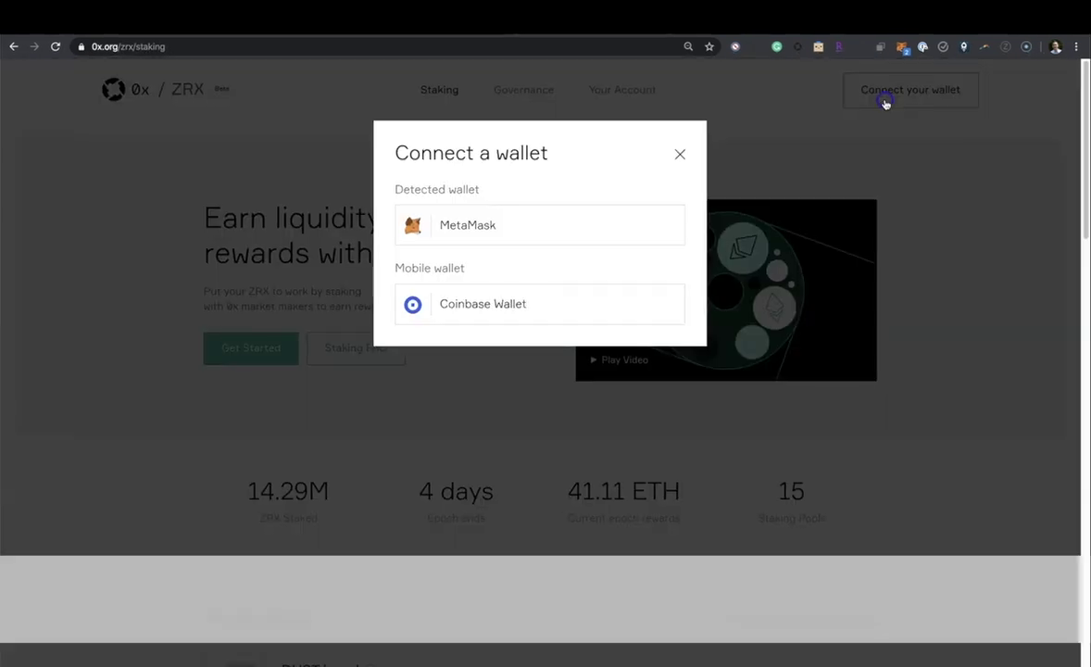
click(549, 225)
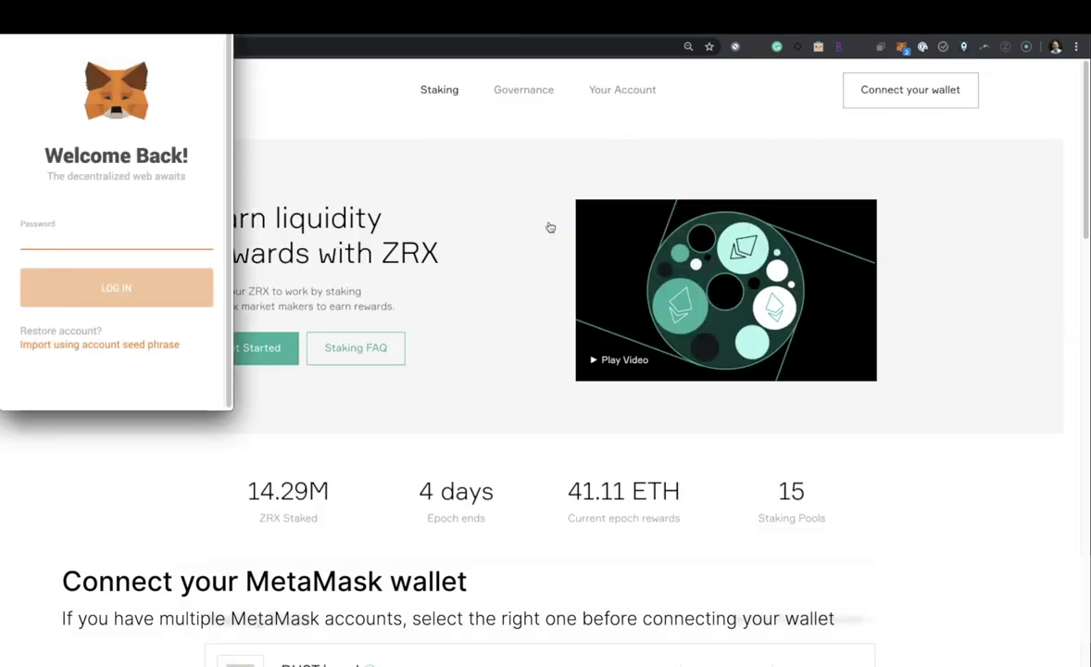
text(•)
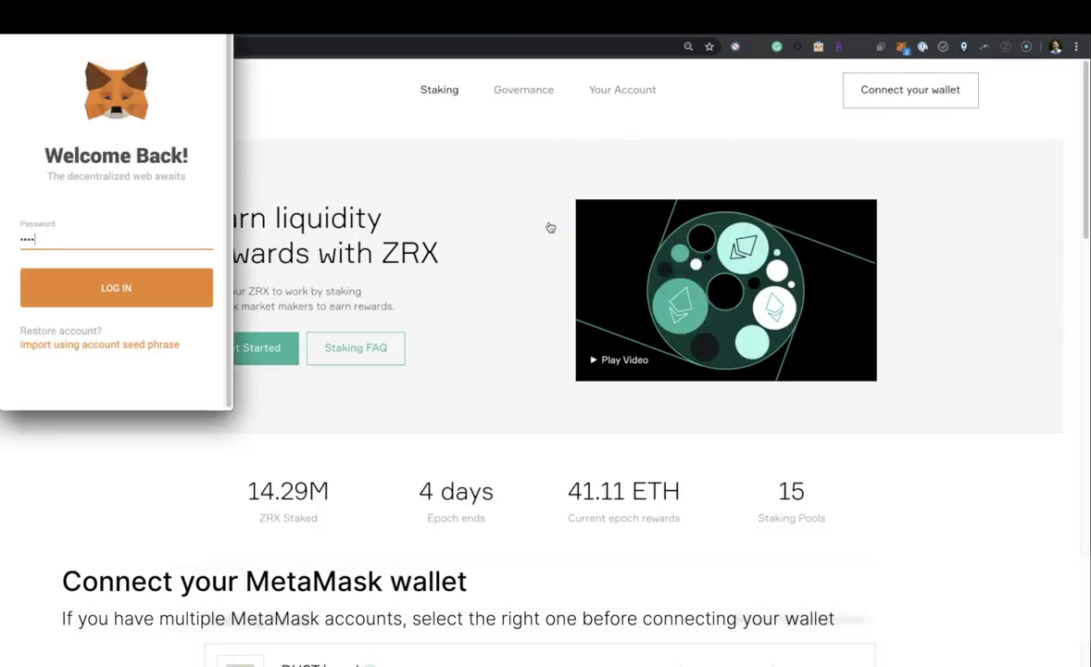
text(•••••••••••)
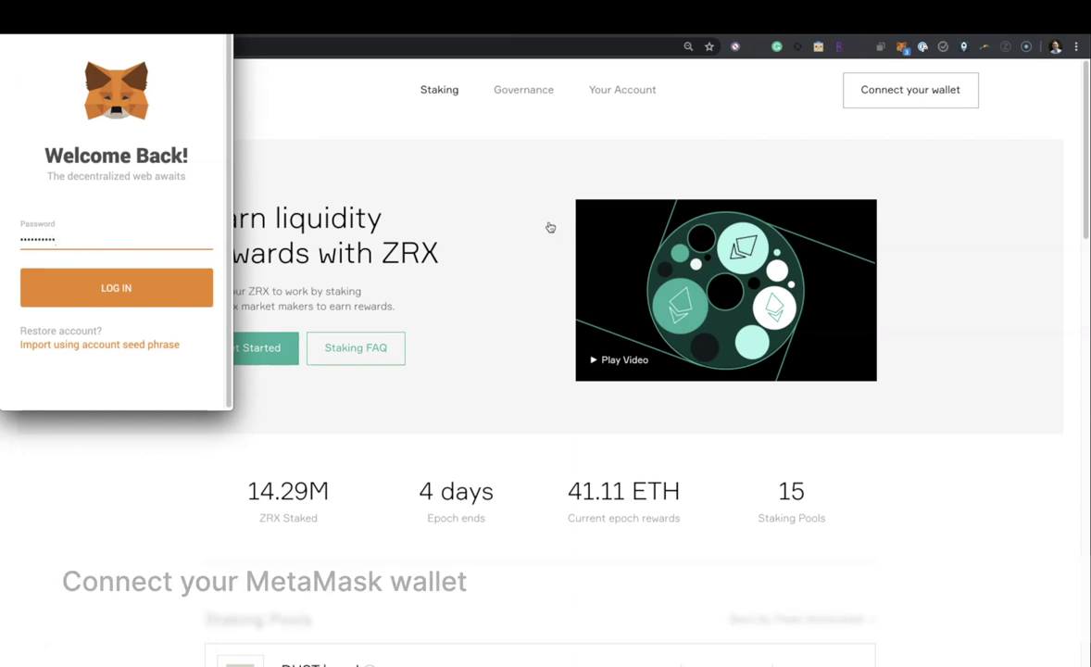
key(Return)
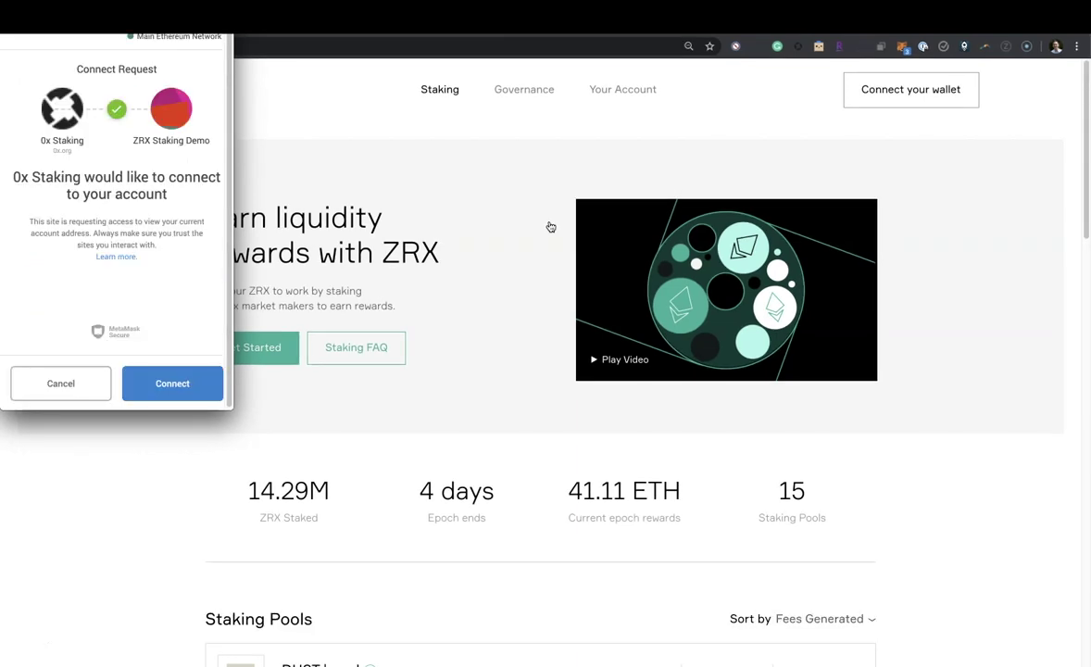
click(204, 389)
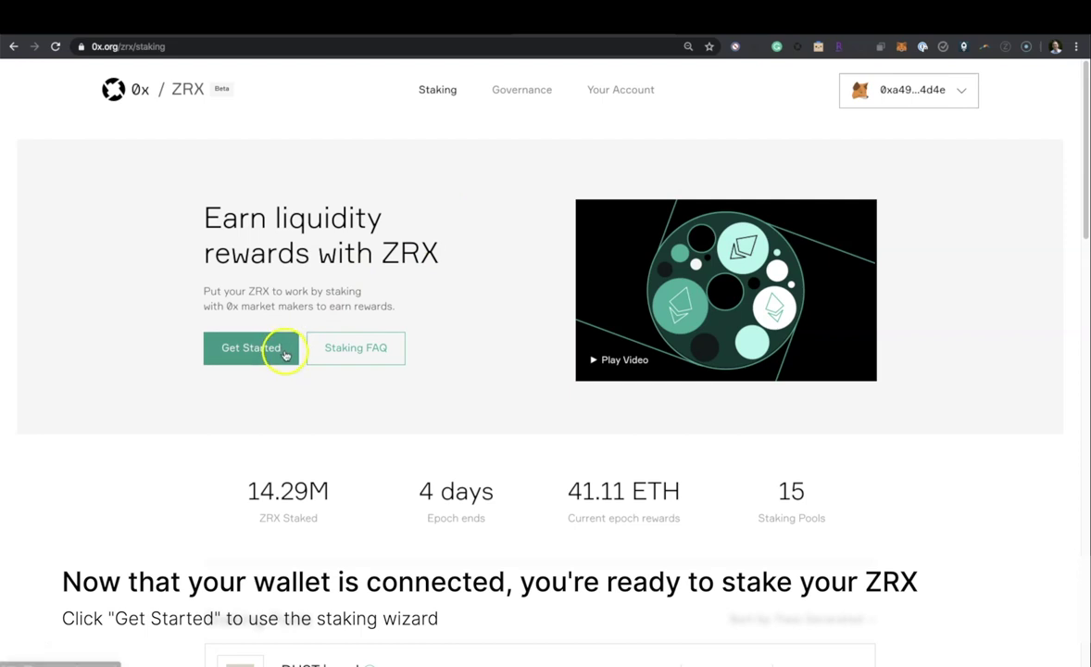
Step: Start the staking wizard and replace the 130.00 ZRX amount with a 10 ZRX stake
click(251, 348)
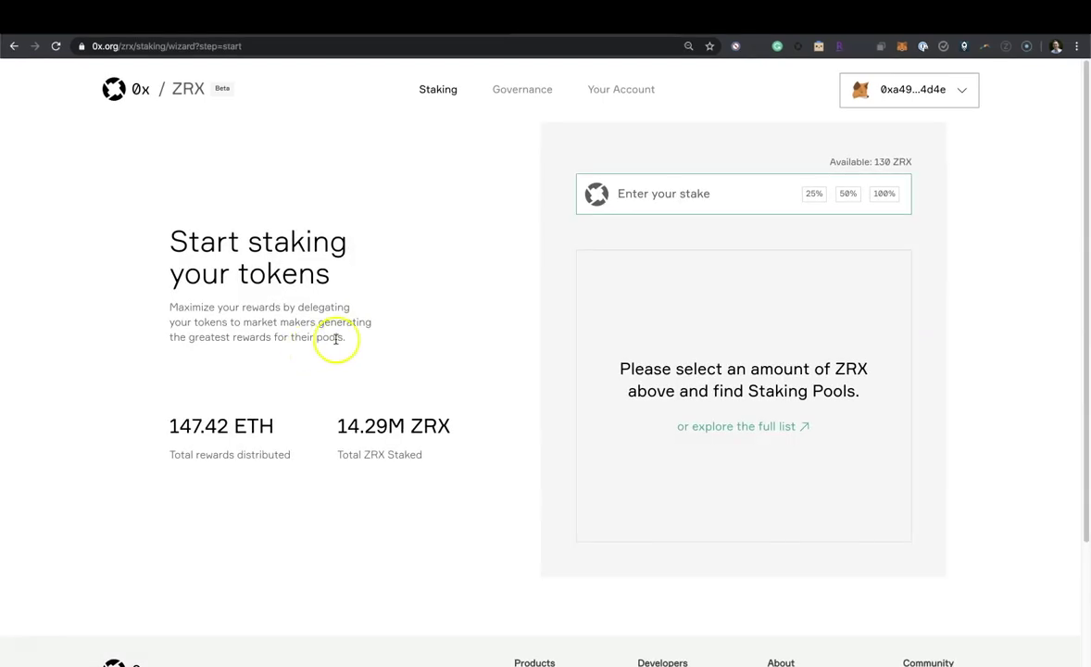
click(812, 194)
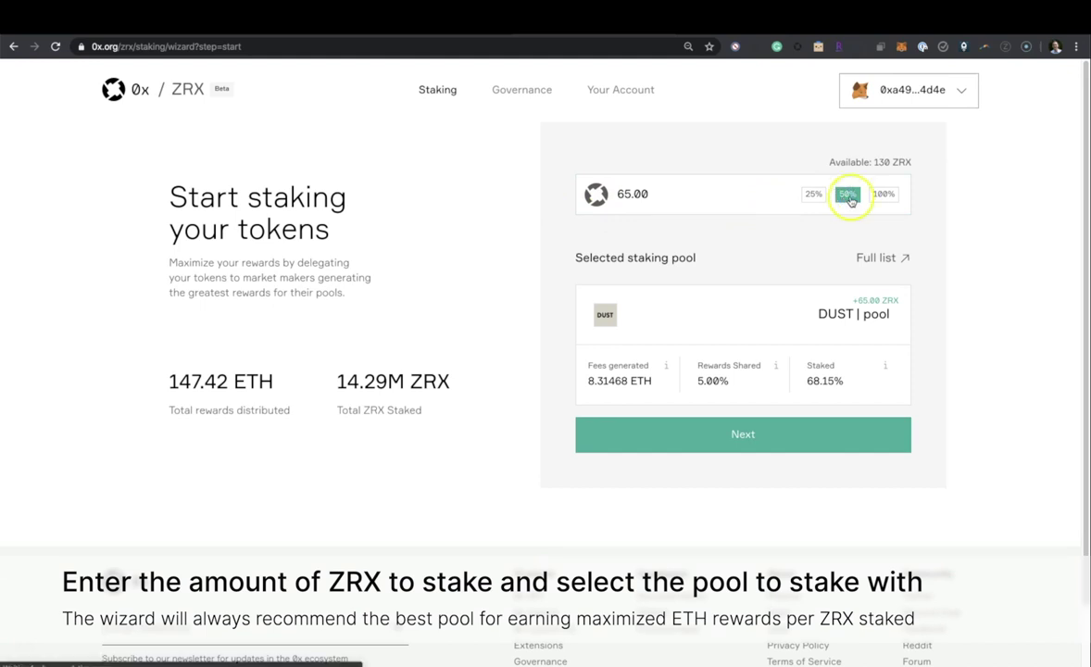
click(883, 195)
drag(697, 190, 544, 191)
text(10)
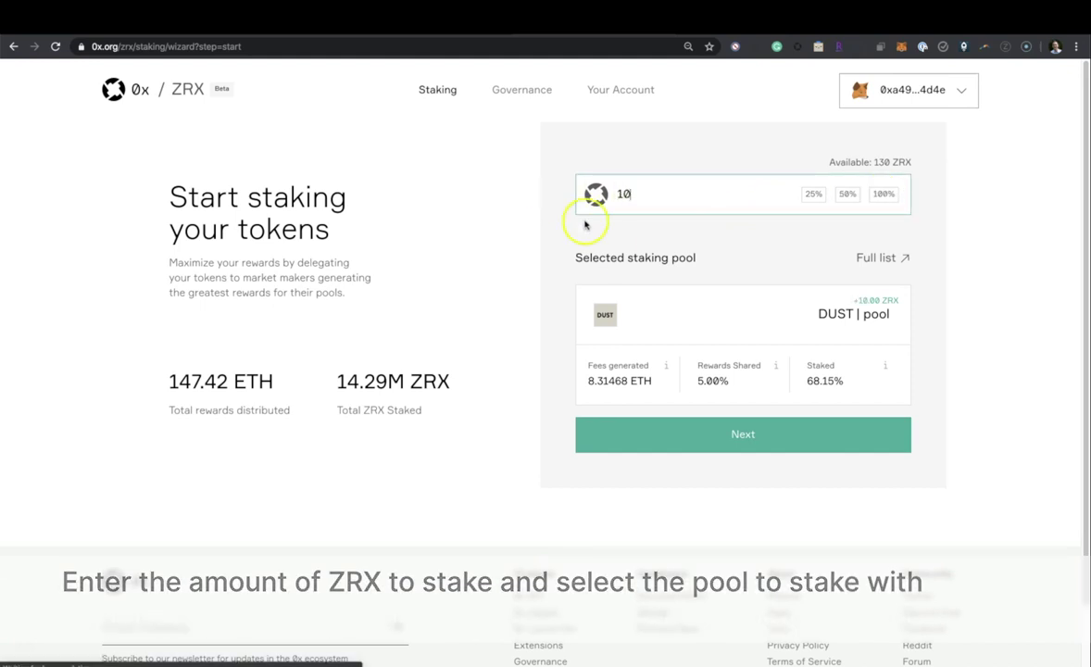
Step: Accept the terms to stake 10 ZRX with DUST | pool and confirm in MetaMask
click(767, 434)
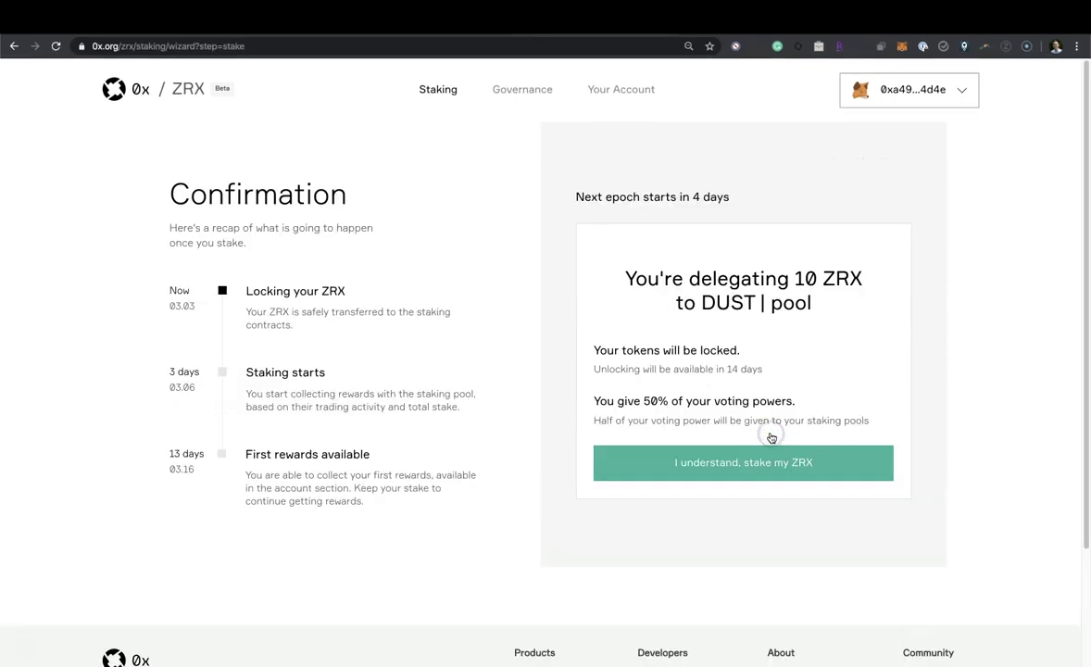
click(832, 466)
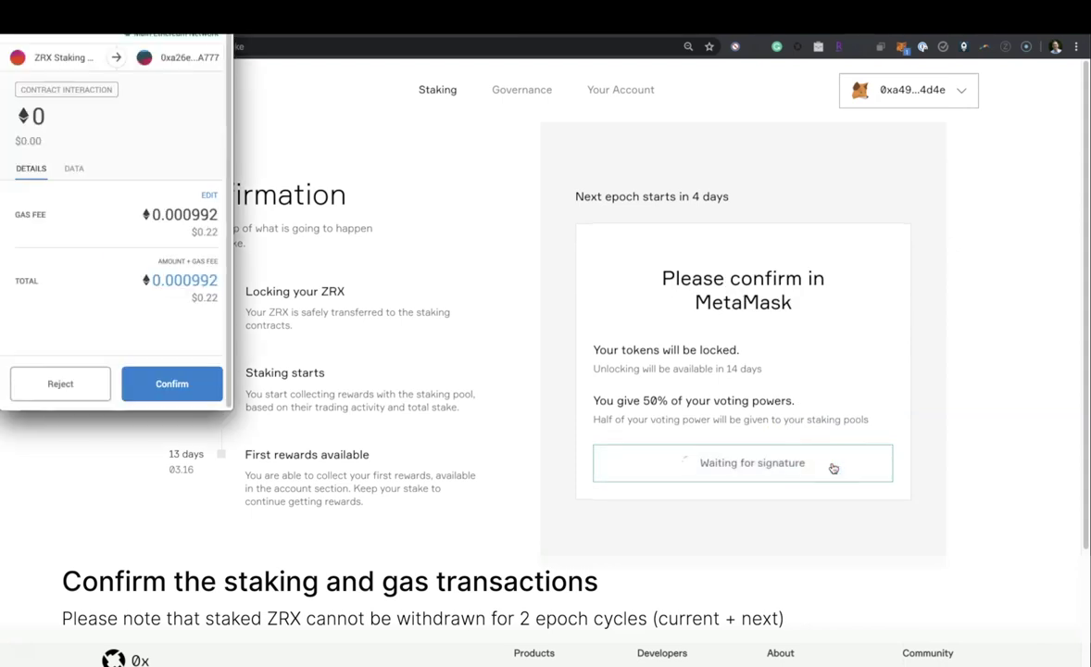
click(816, 464)
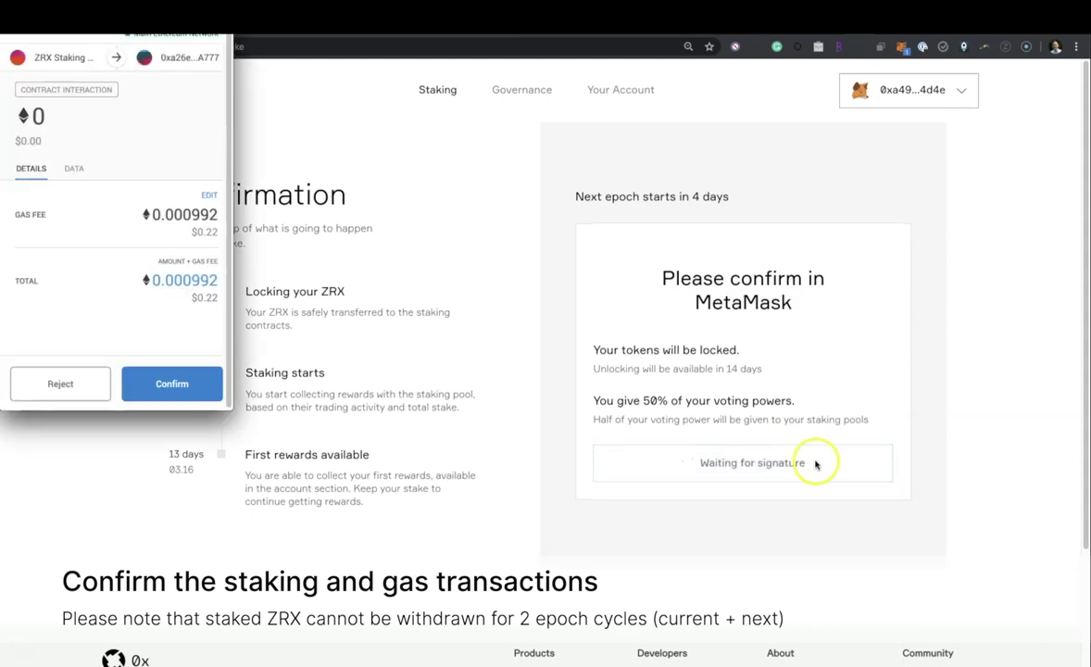
click(209, 385)
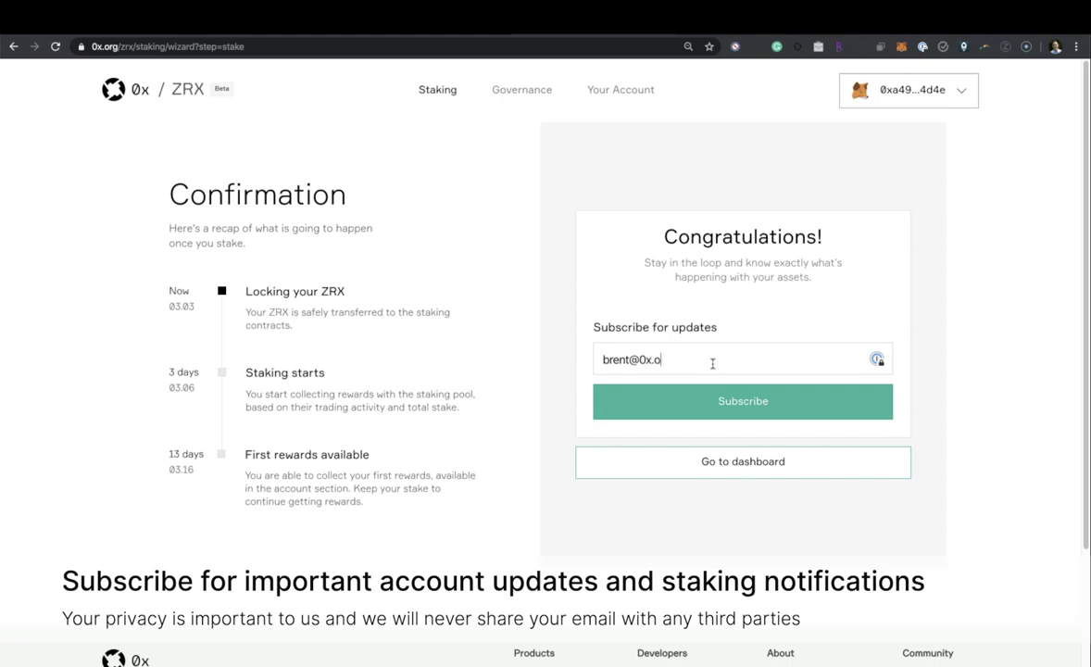
Step: Subscribe the entered e-mail for staking updates and go to the staking dashboard
click(774, 402)
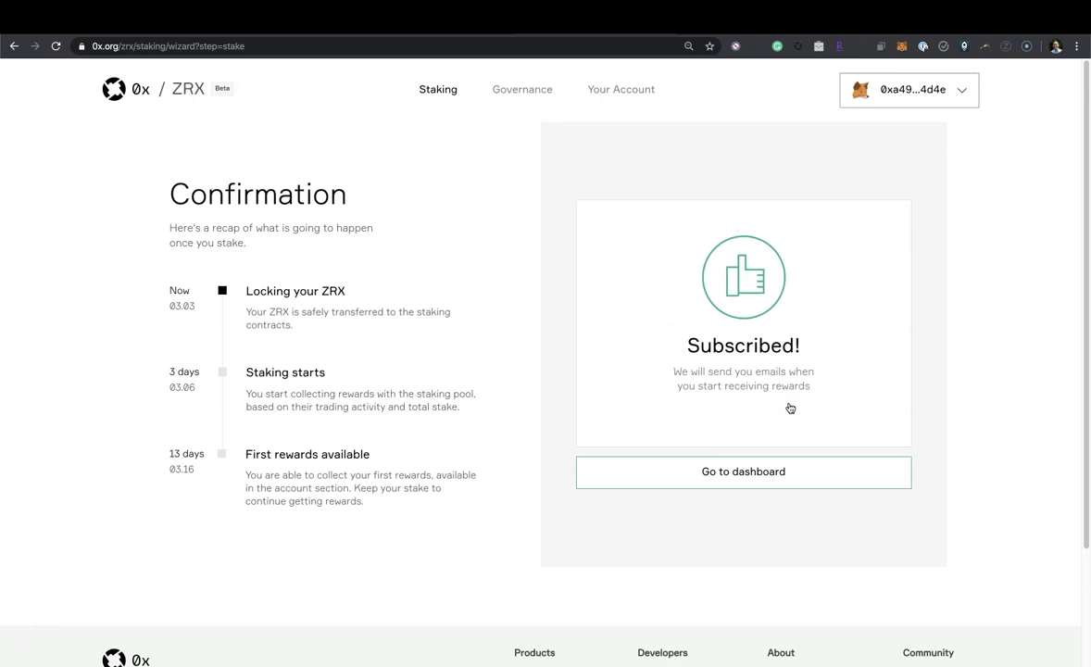
click(829, 473)
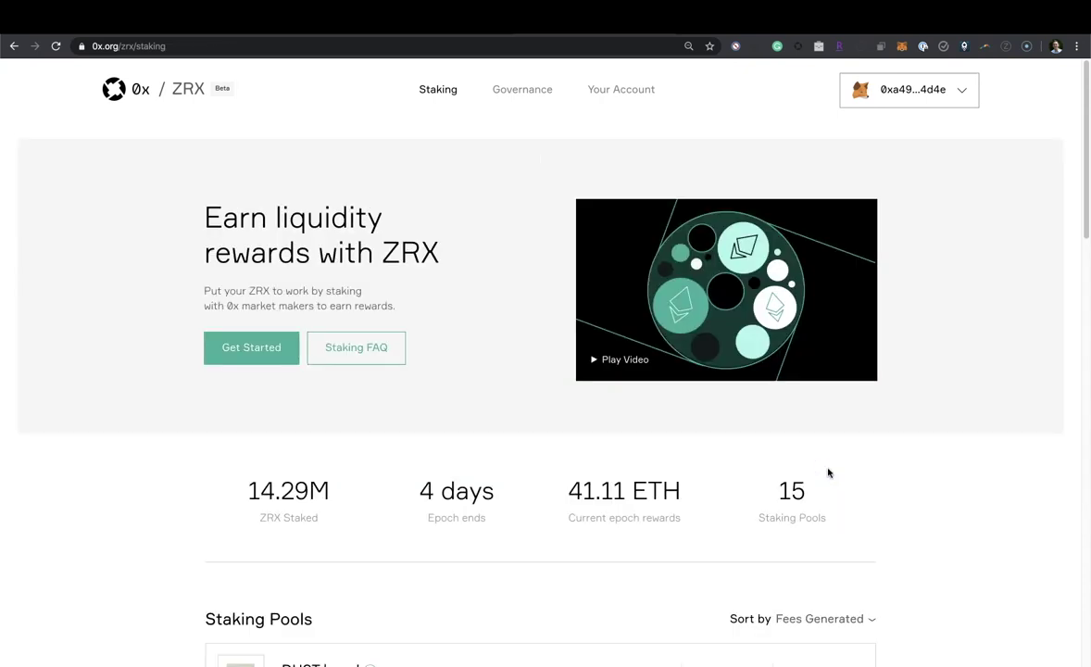
Step: Check Your Account for the pending 10 ZRX stake with DUST | pool starting 3/6/20
click(643, 98)
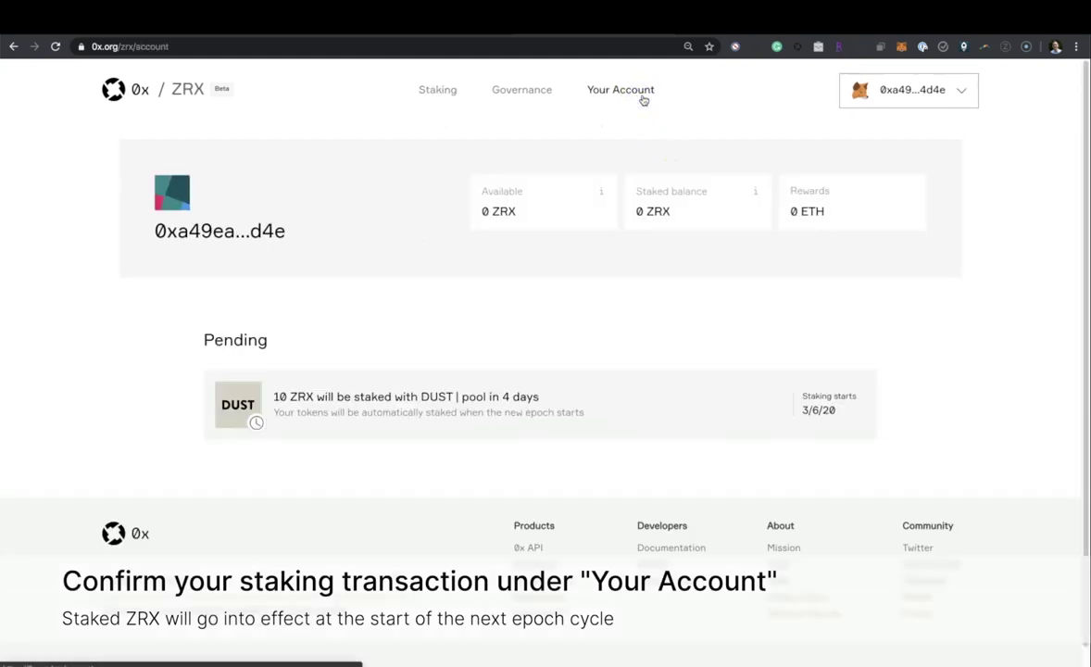